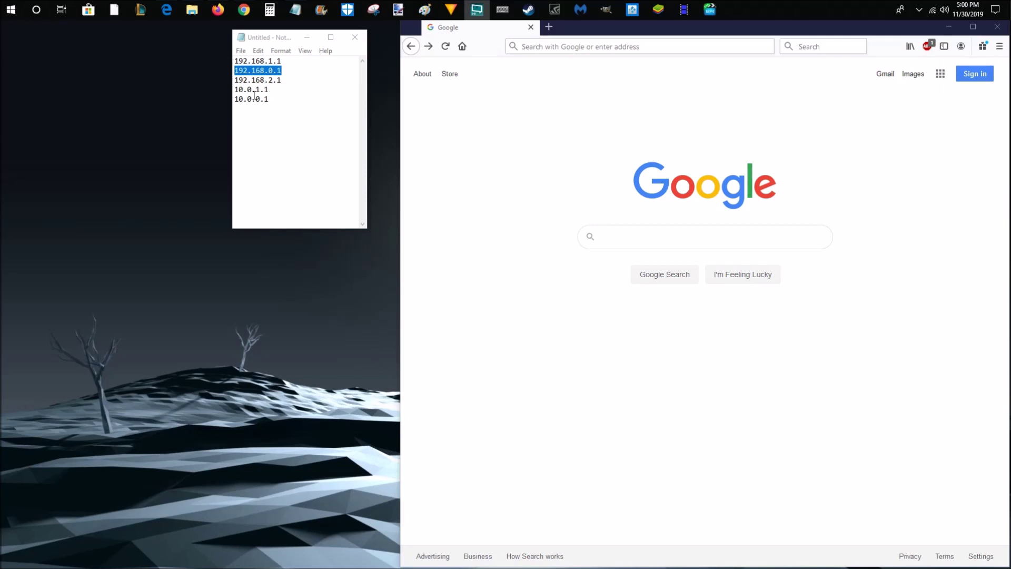
# - Copy the 192.168.0.1 address from the Notepad list of router addresses
pyautogui.hotkey('alt', 'Tab')
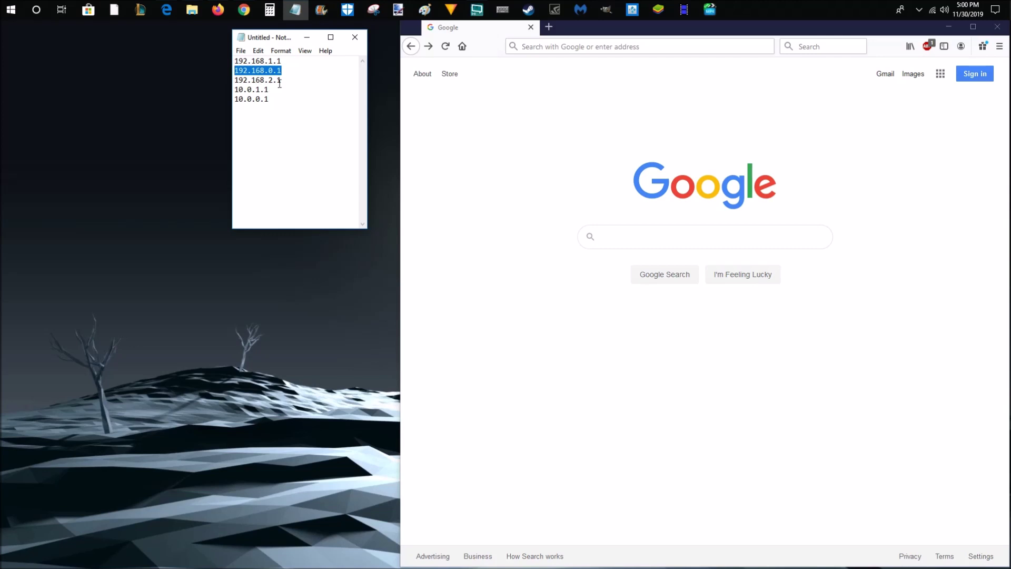
# - Load 192.168.0.1 in Firefox to reach the Tenda Quick Setup Wizard
pyautogui.click(575, 46)
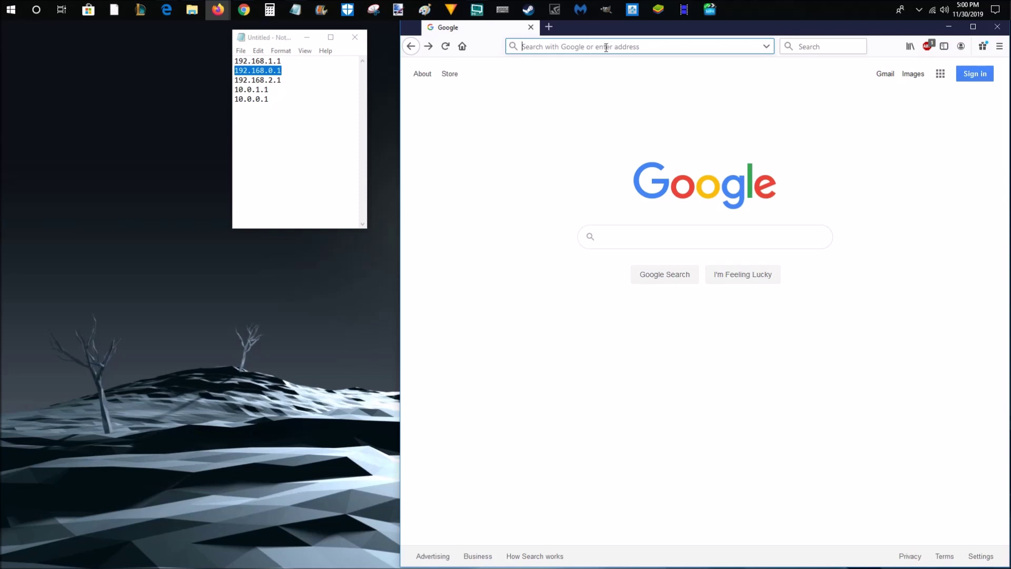
pyautogui.write('192.168.0.1')
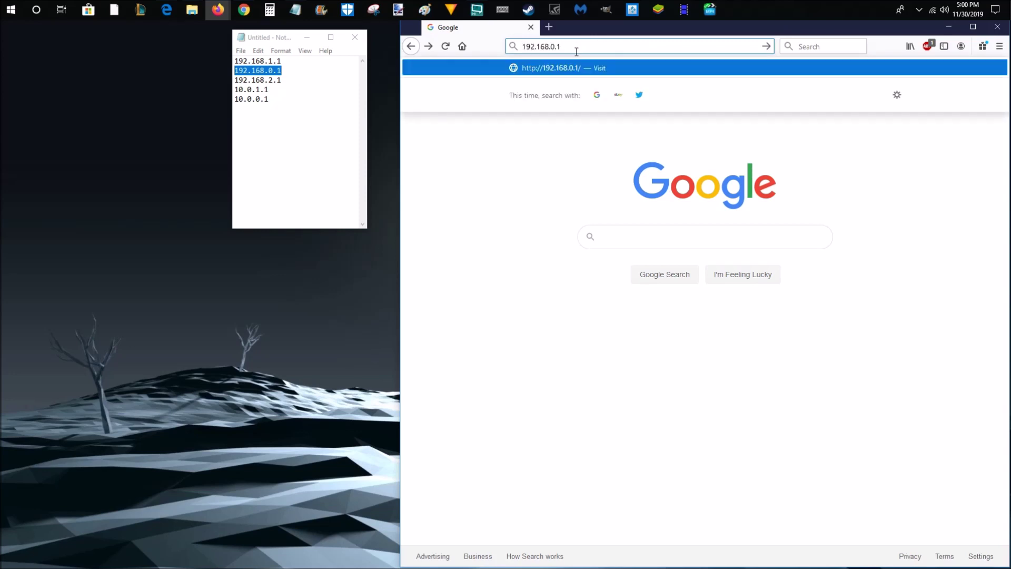
pyautogui.press('Return')
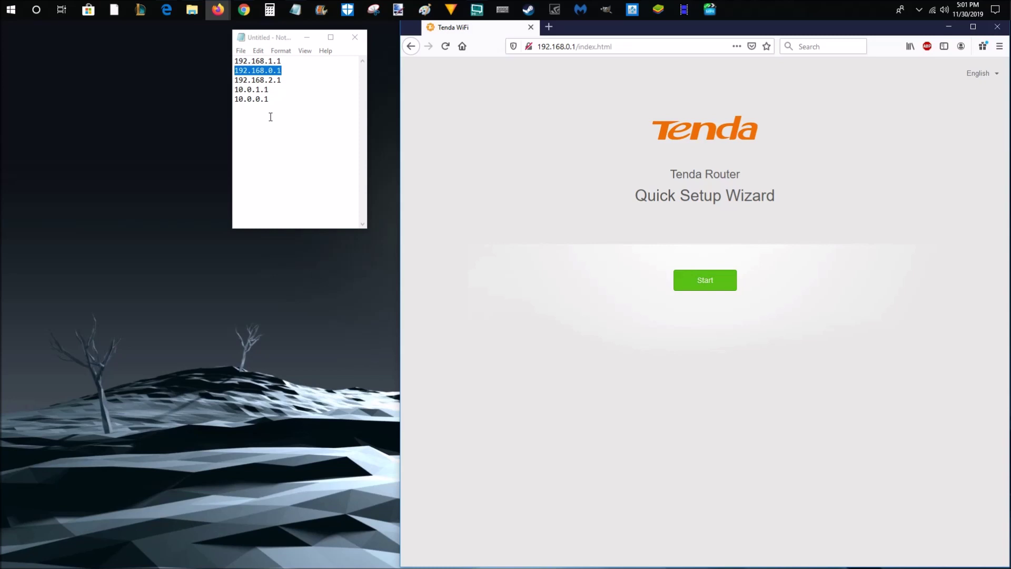
pyautogui.press('super+r')
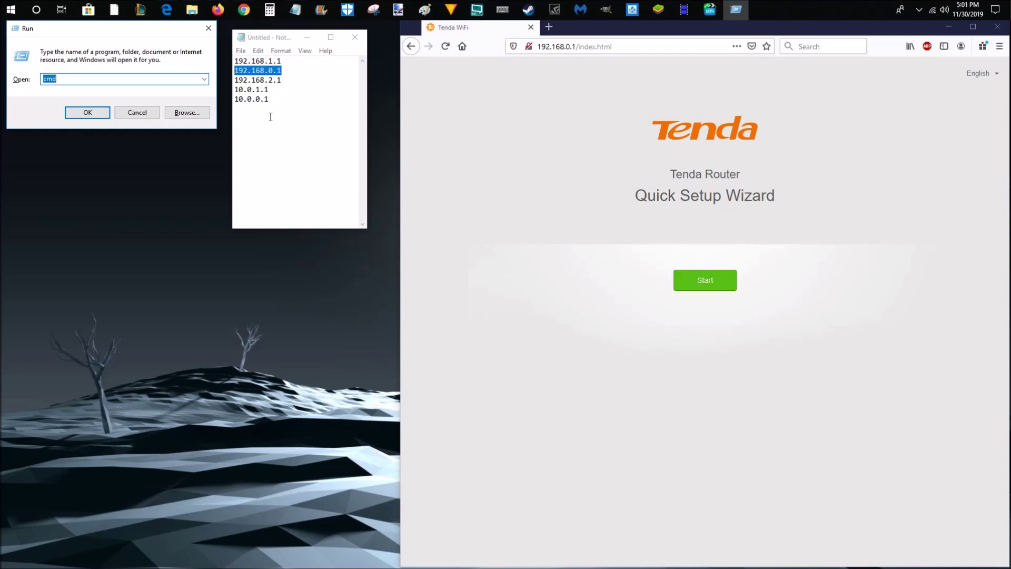
# - Run ipconfig in Command Prompt and confirm the default gateway is 192.168.0.1
pyautogui.moveTo(57, 27); pyautogui.dragTo(63, 42)
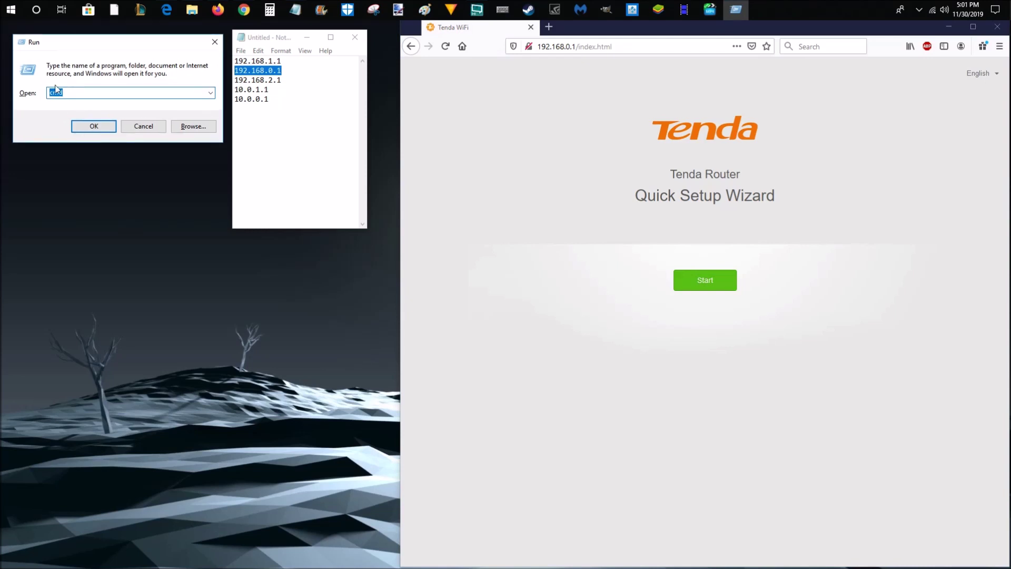
pyautogui.click(94, 127)
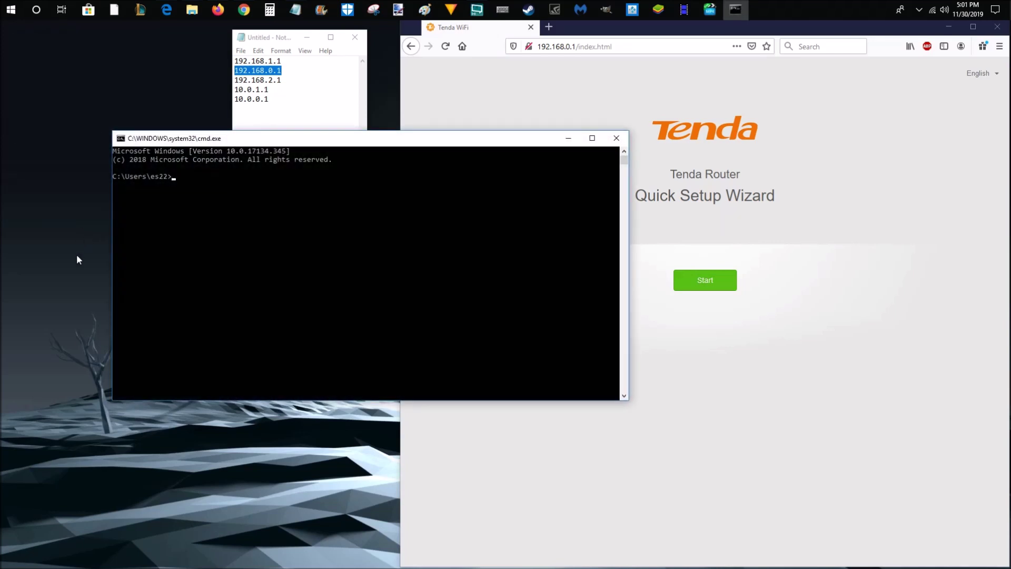
pyautogui.moveTo(274, 140); pyautogui.dragTo(242, 139)
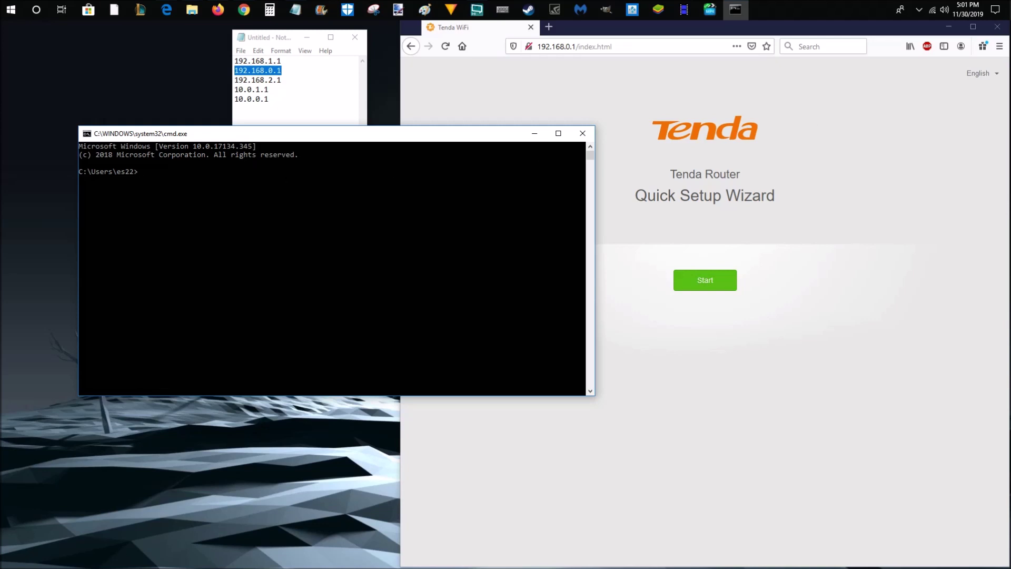
pyautogui.write('ipconfig')
pyautogui.press('Return')
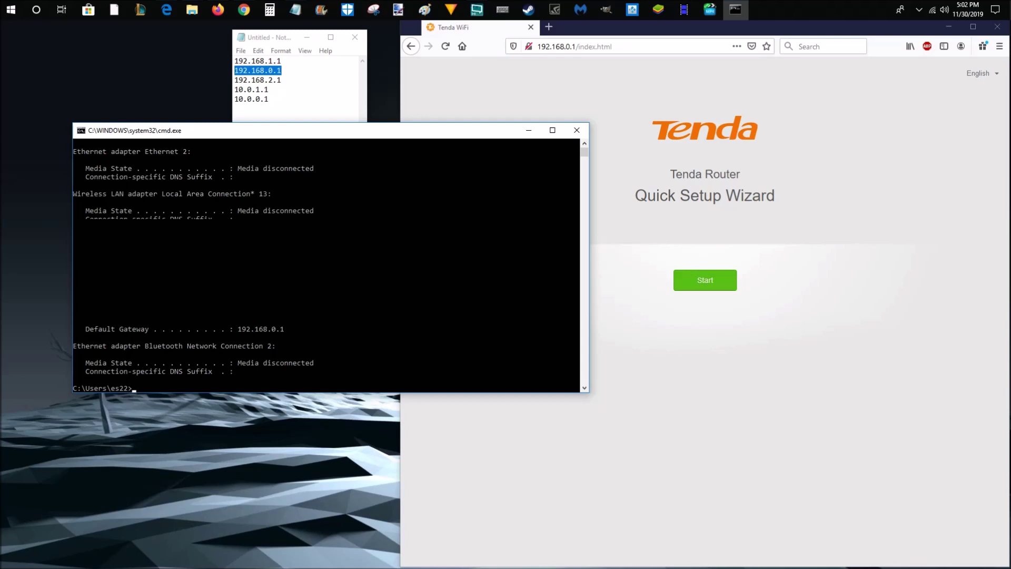
# - Close the Command Prompt and start the Tenda Quick Setup Wizard
pyautogui.click(576, 130)
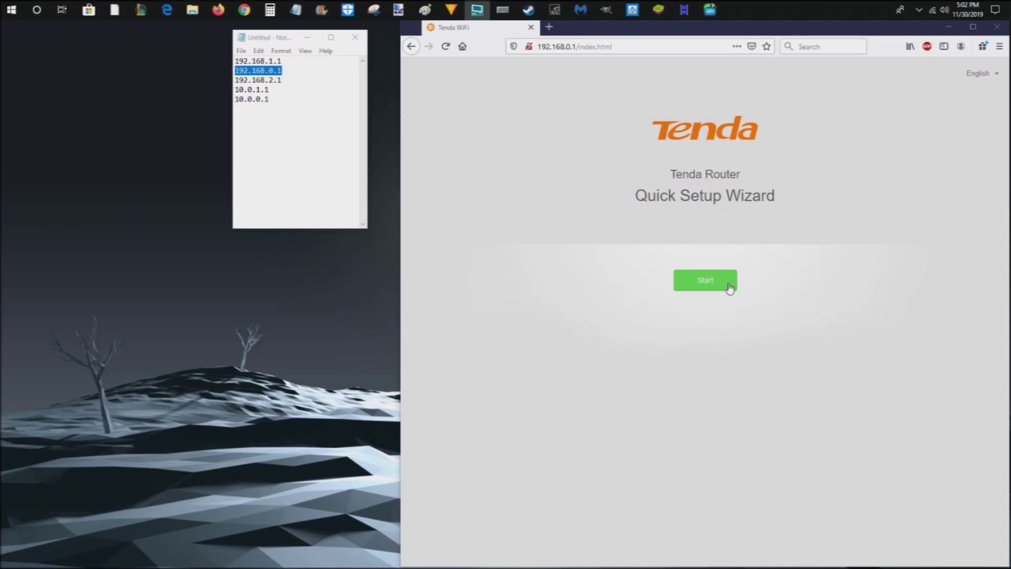
pyautogui.click(729, 286)
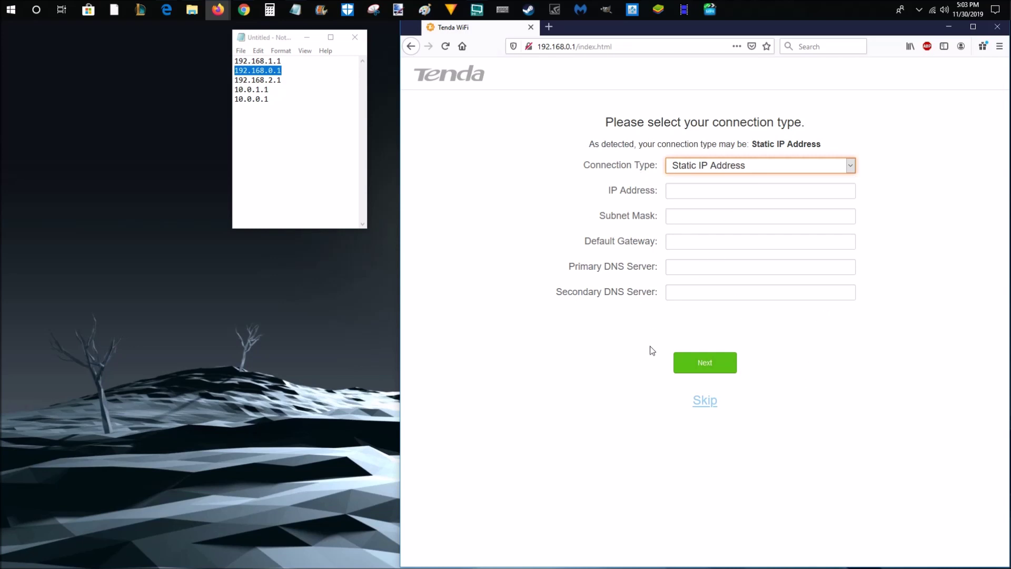
# - Skip the connection step, rename the WiFi to 'MyInternet XD', and enter WiFi and admin passwords
pyautogui.click(704, 401)
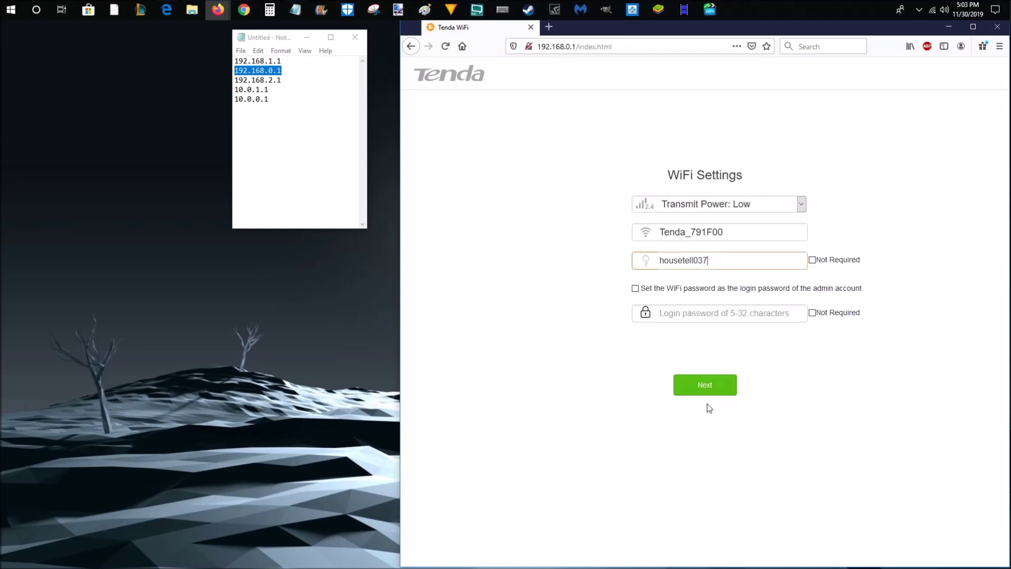
pyautogui.doubleClick(740, 229)
pyautogui.click(745, 265)
pyautogui.press('BackSpace')
pyautogui.moveTo(728, 234); pyautogui.dragTo(608, 231)
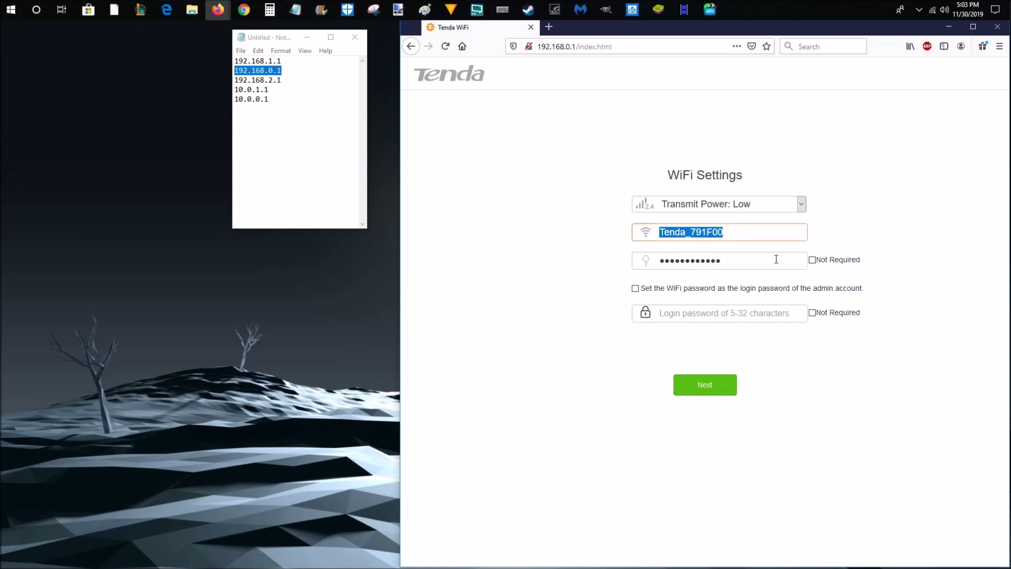
pyautogui.press('BackSpace')
pyautogui.write('M')
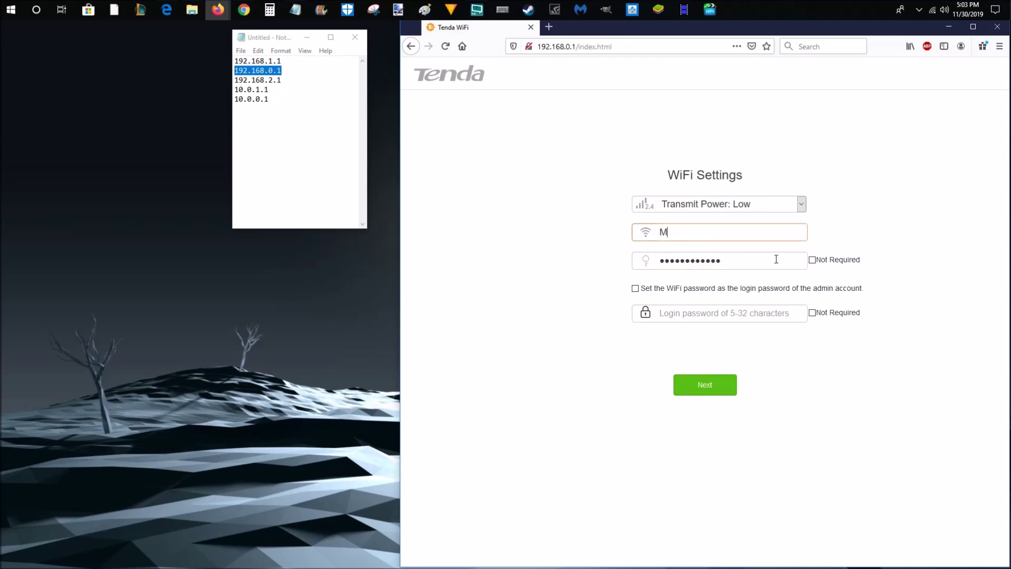
pyautogui.write('yInternet XD')
pyautogui.click(708, 312)
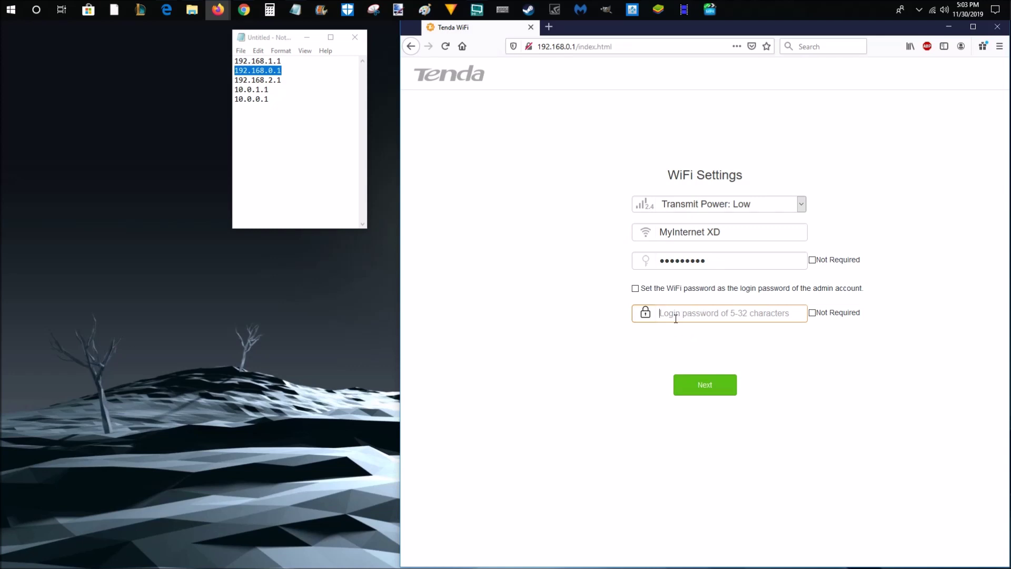
pyautogui.click(658, 293)
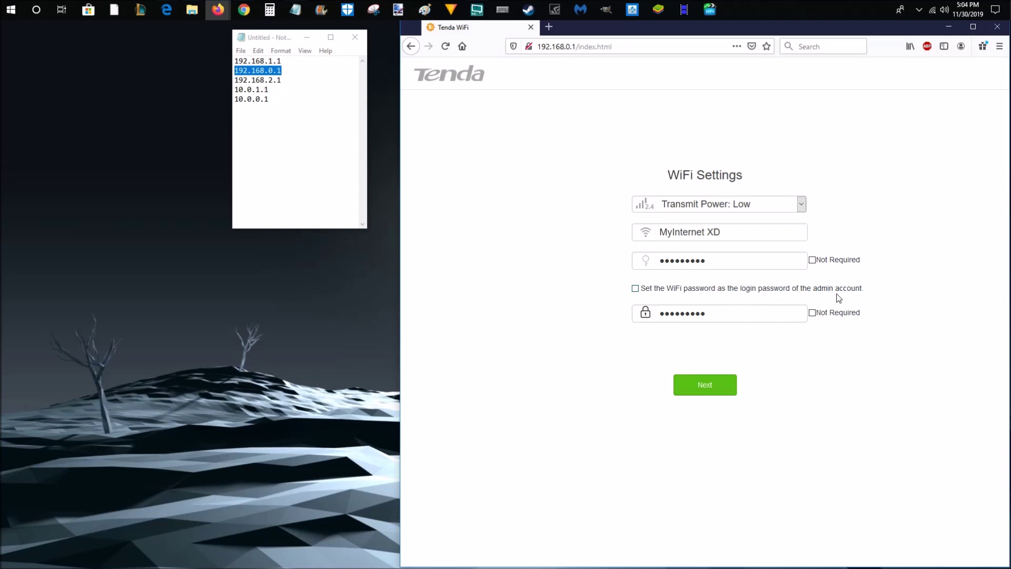
# - Save the WiFi settings to complete the Tenda setup wizard
pyautogui.click(718, 390)
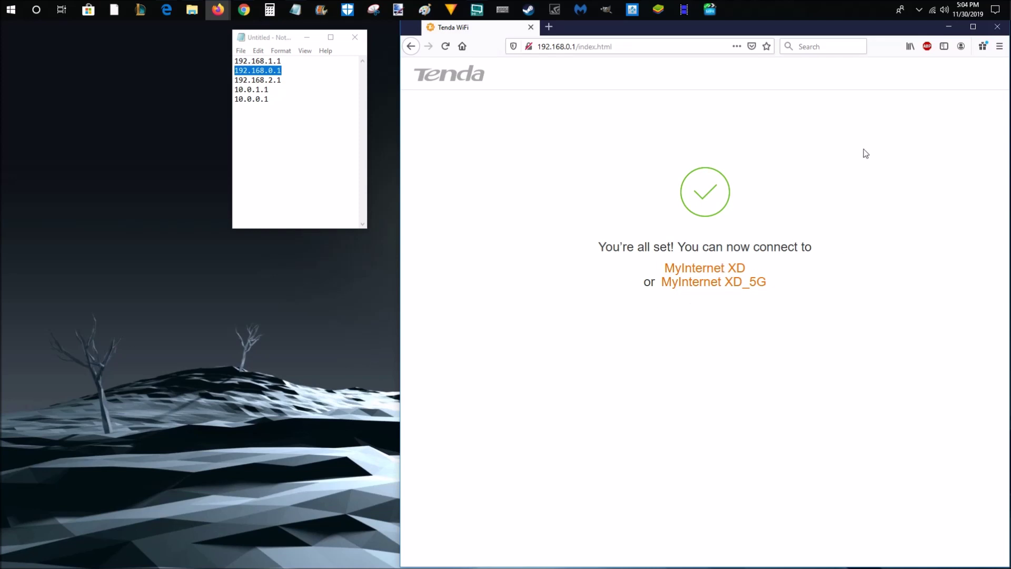
pyautogui.click(932, 10)
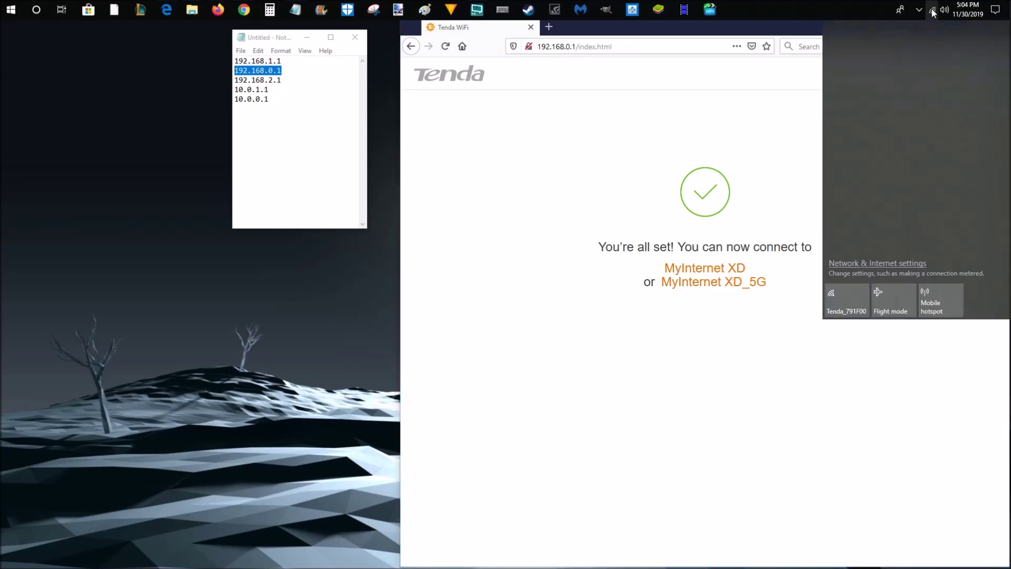
# - Disconnect from Tenda_791F00 and join MyInternet XD using its new security key
pyautogui.click(959, 93)
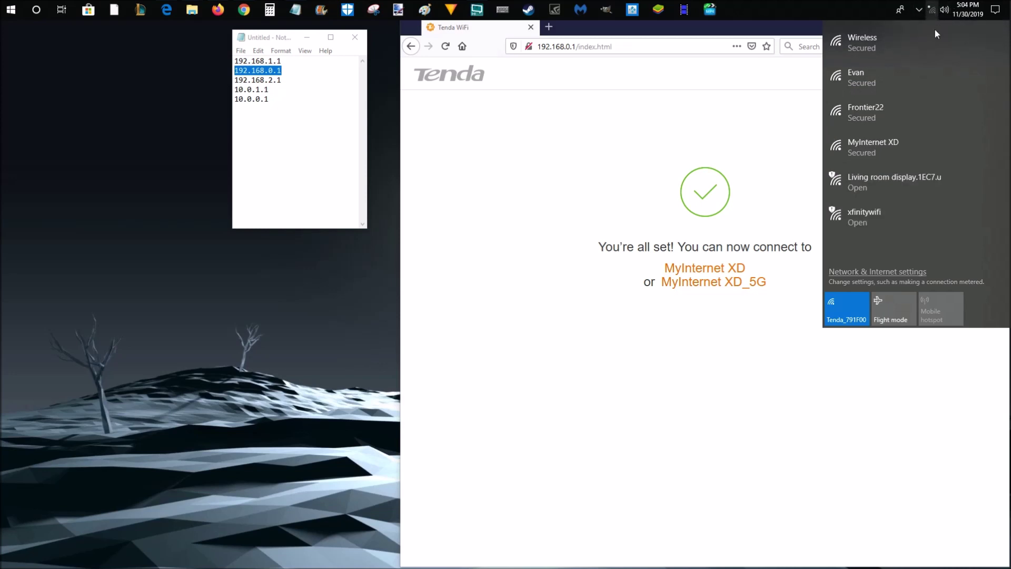
pyautogui.click(881, 152)
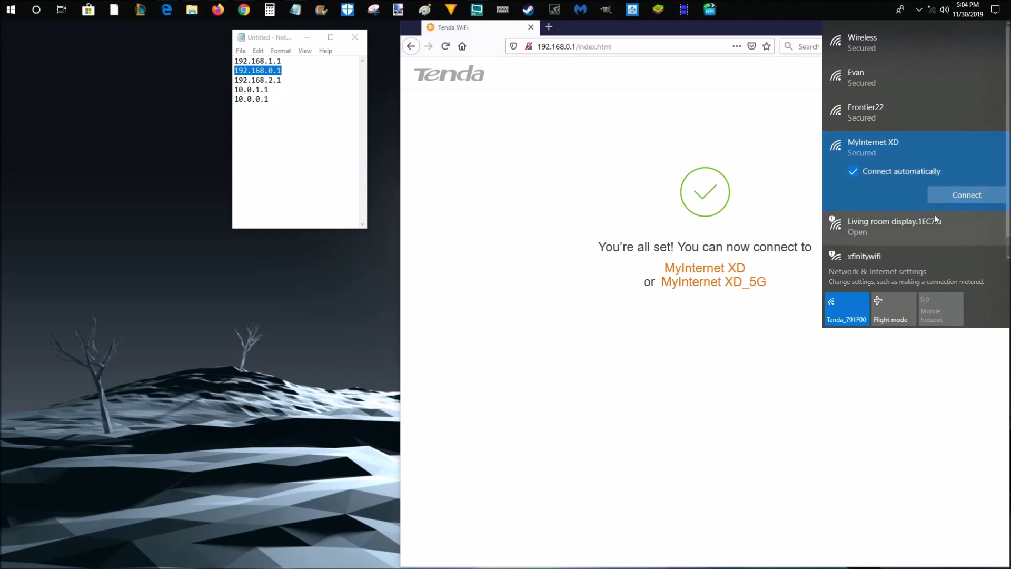
pyautogui.click(956, 196)
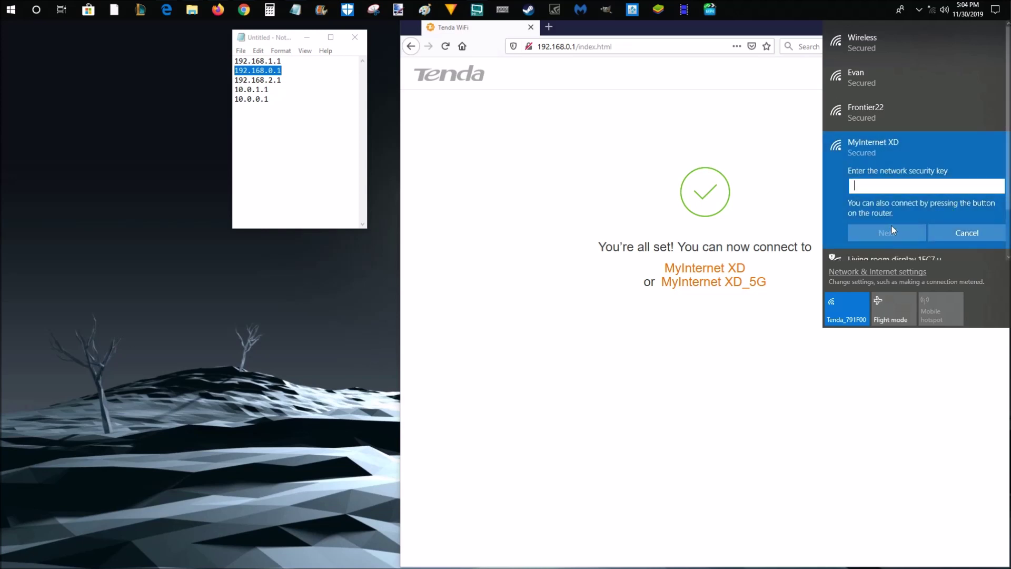
pyautogui.write('*********')
pyautogui.click(900, 240)
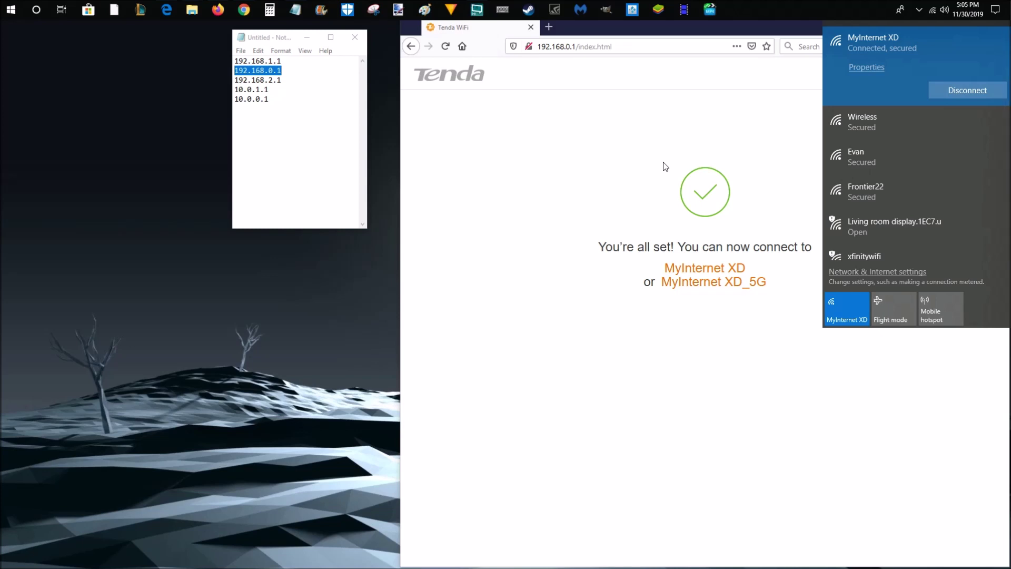
pyautogui.click(665, 166)
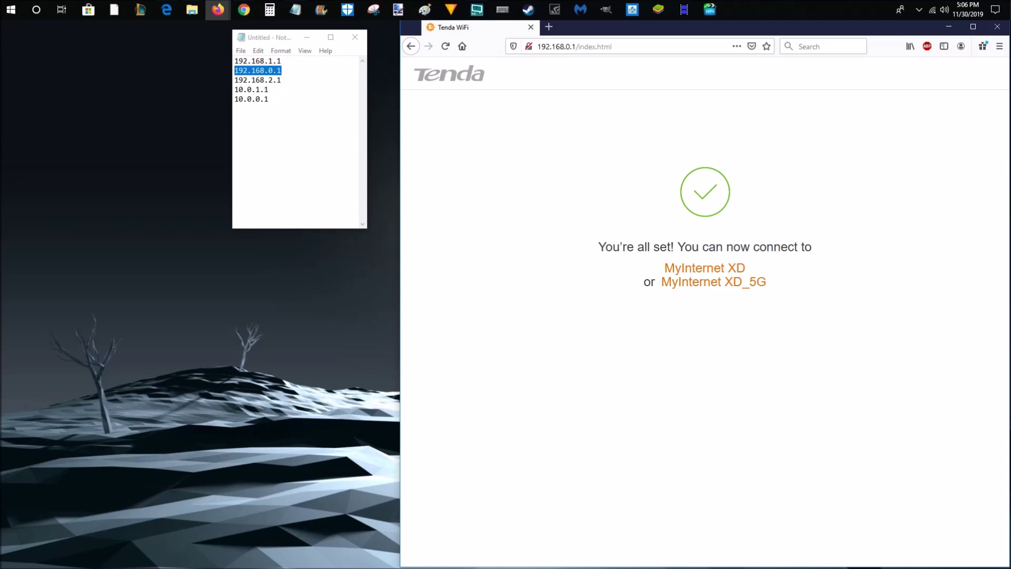